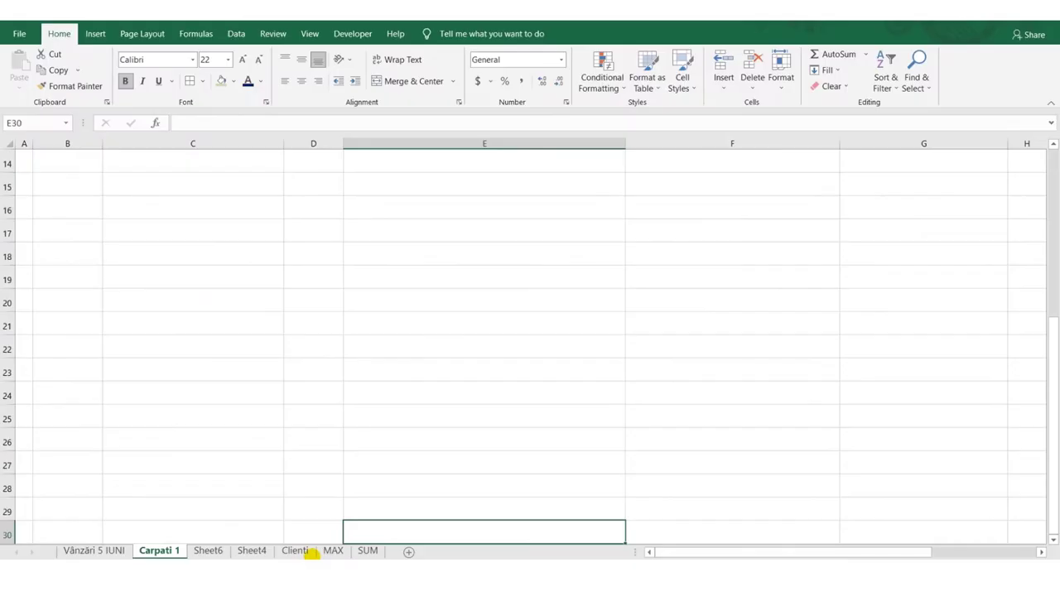
Open the flag image linked from each country in the Țara column, from Cehia through Serbia, and return to the table
{"action": "left_click_drag", "start_coordinate": [1050, 369], "coordinate": [1051, 203]}
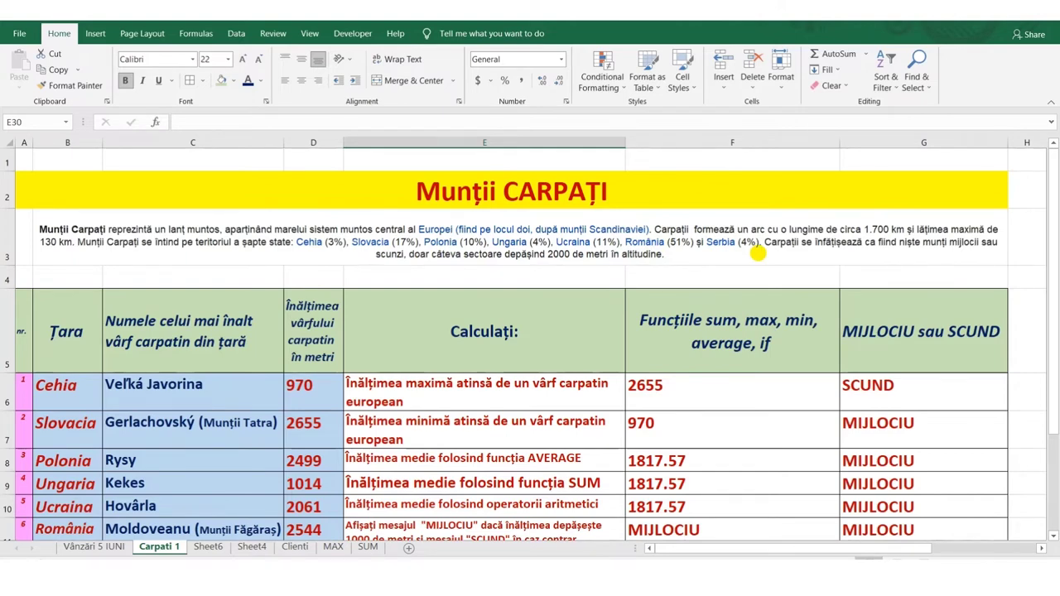
{"action": "left_click_drag", "start_coordinate": [1052, 241], "coordinate": [1050, 292]}
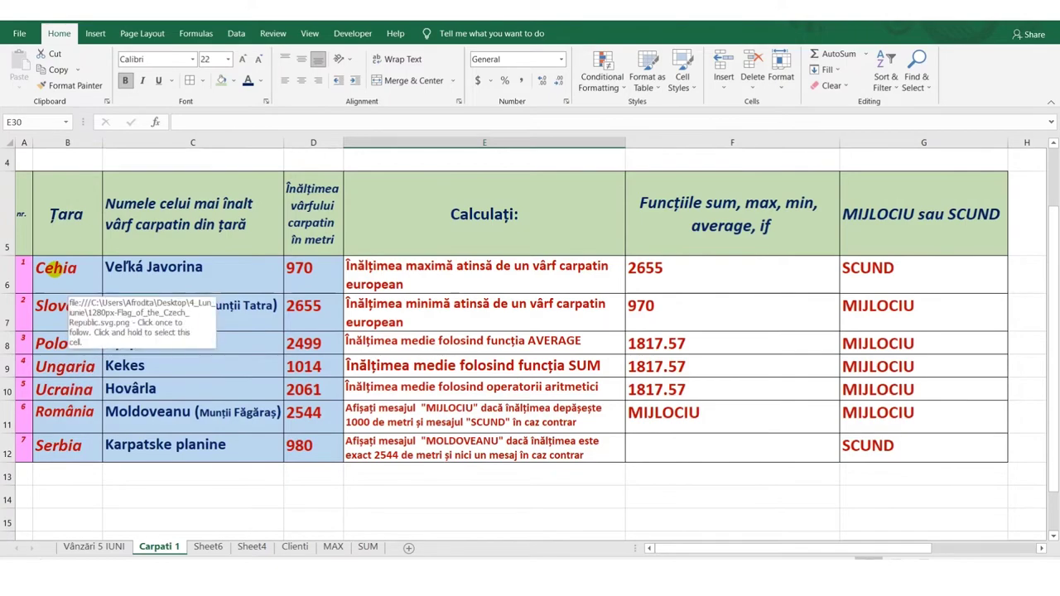
{"action": "left_click", "coordinate": [56, 268]}
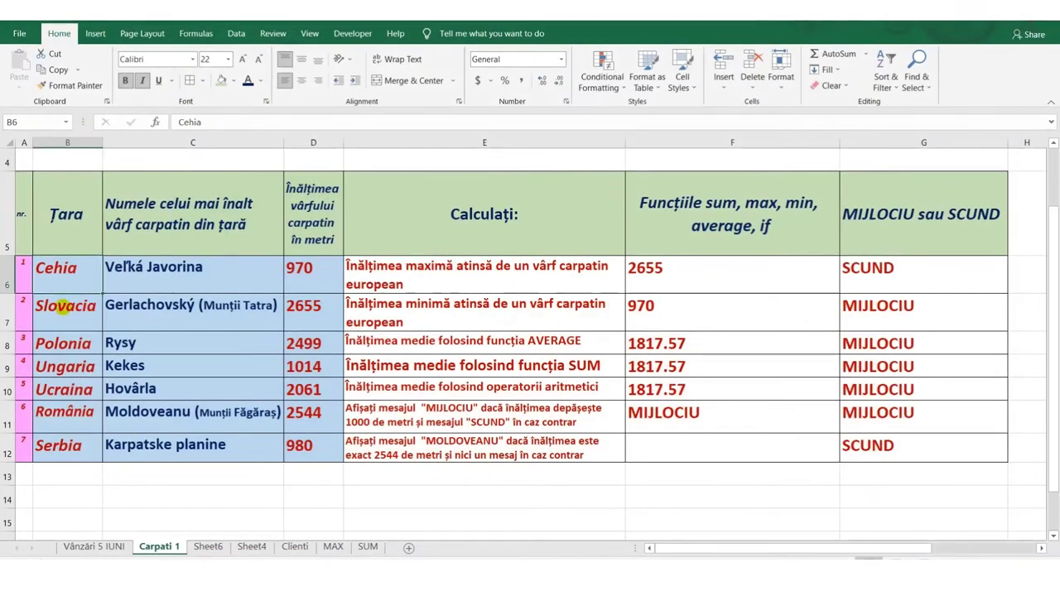
{"action": "left_click", "coordinate": [64, 306]}
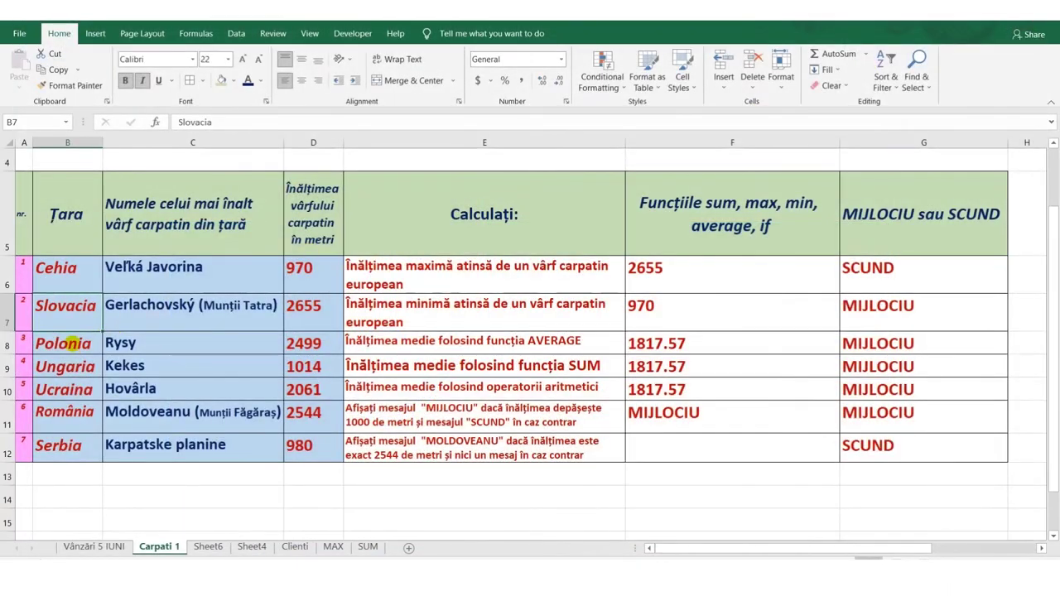
{"action": "left_click", "coordinate": [99, 352]}
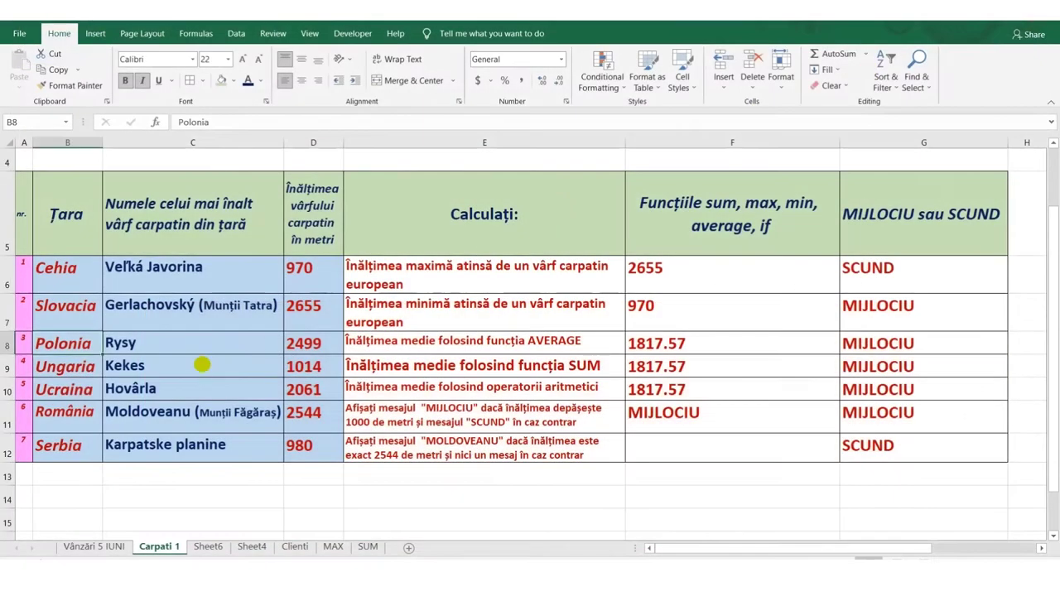
{"action": "left_click", "coordinate": [69, 370]}
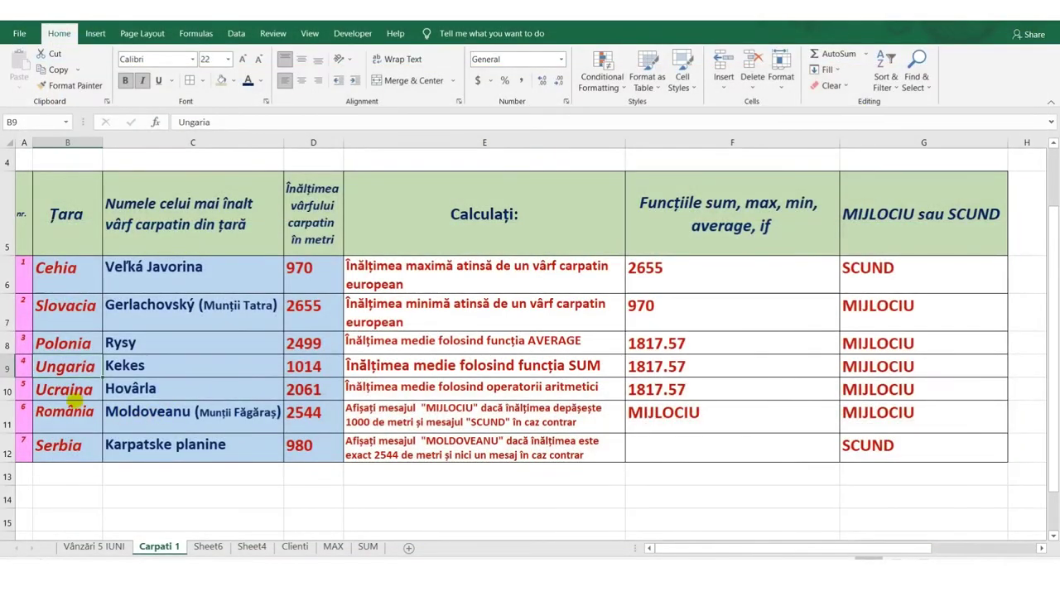
{"action": "left_click", "coordinate": [67, 389]}
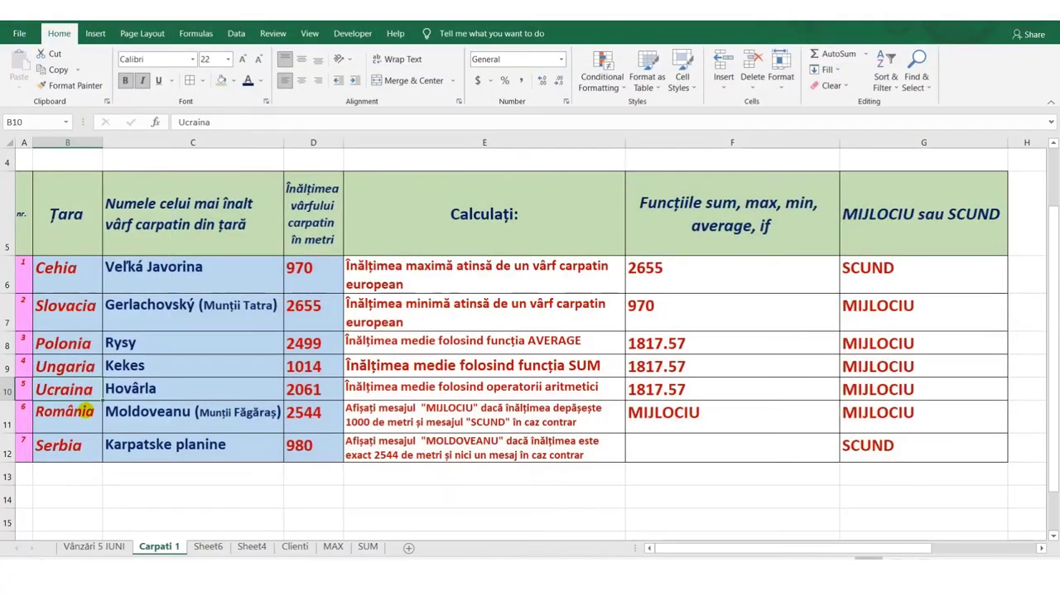
{"action": "left_click", "coordinate": [66, 411]}
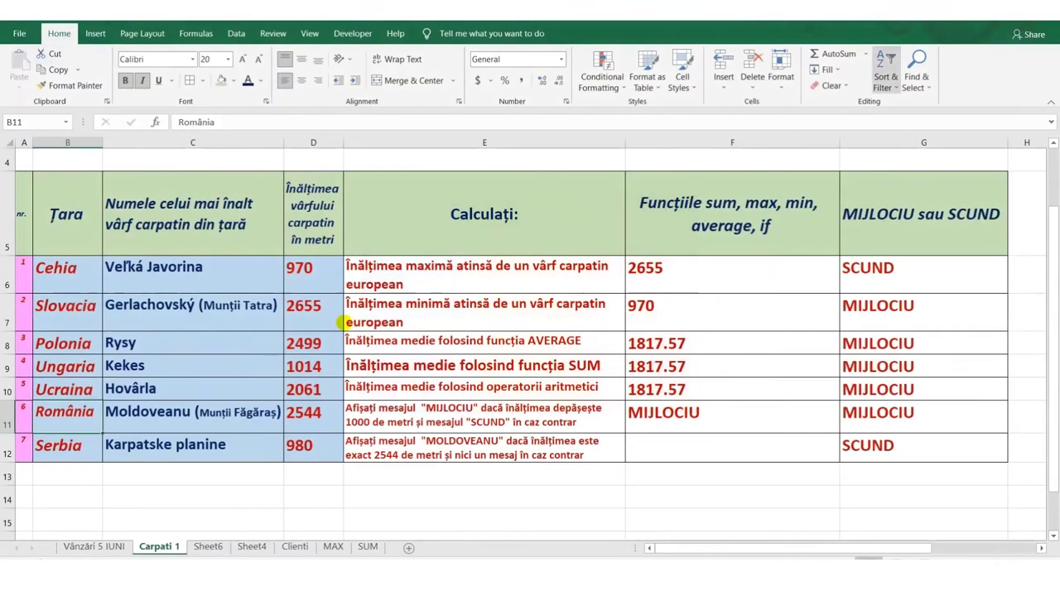
{"action": "left_click", "coordinate": [74, 443]}
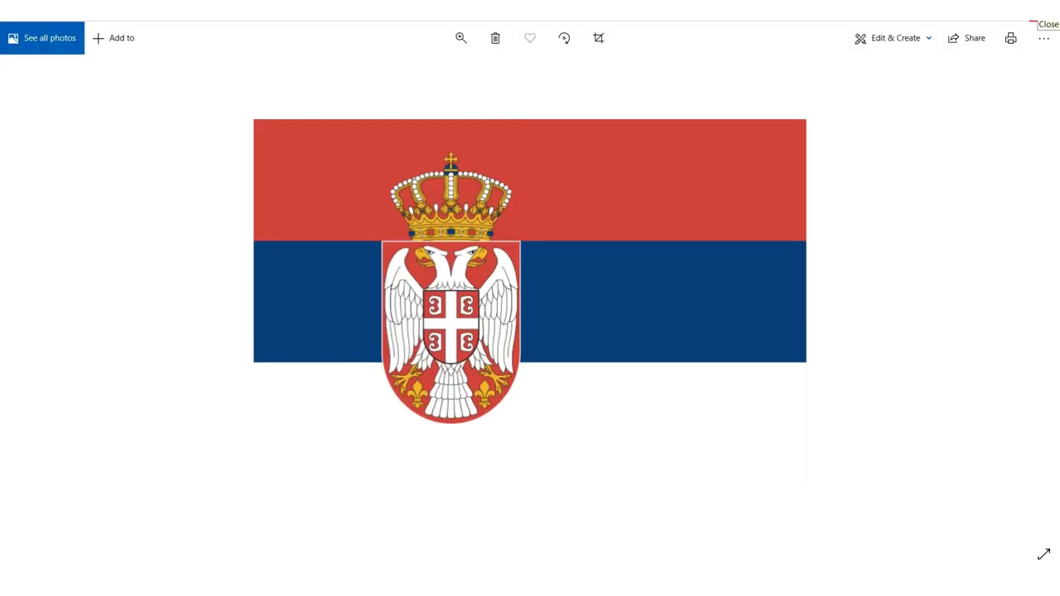
{"action": "left_click", "coordinate": [1045, 11]}
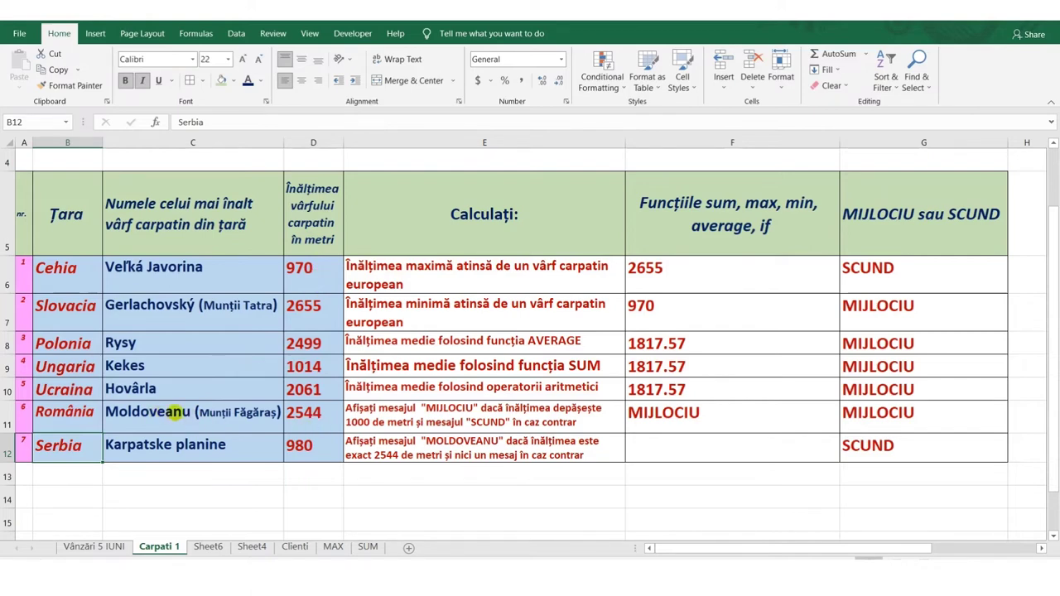
Examine the formulas for the maximum and minimum peak heights in F6 and F7
{"action": "left_click", "coordinate": [319, 422]}
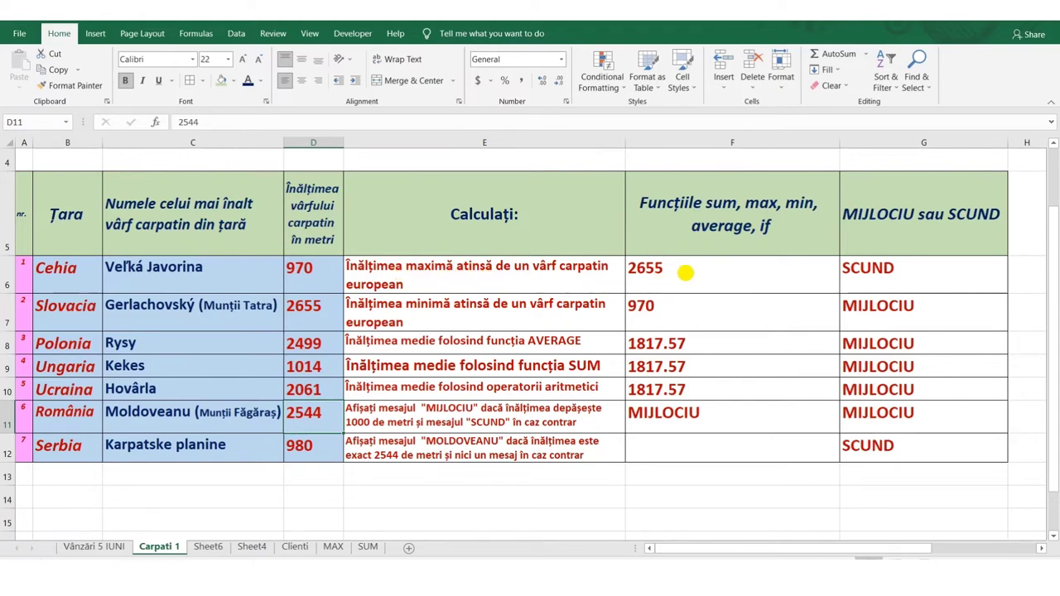
{"action": "left_click", "coordinate": [686, 273]}
{"action": "double_click", "coordinate": [684, 272]}
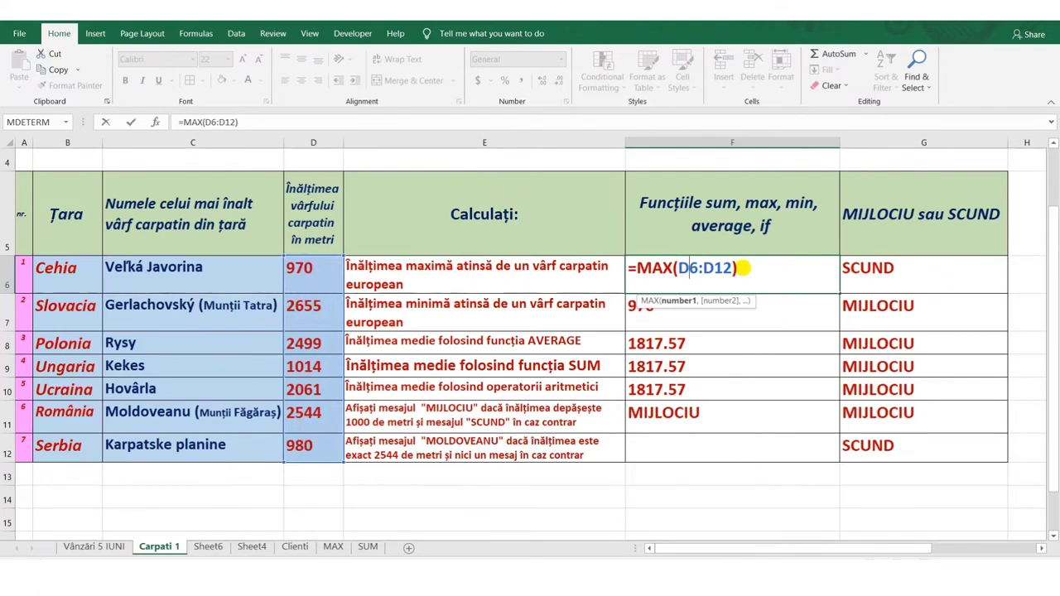
{"action": "key", "text": "Return"}
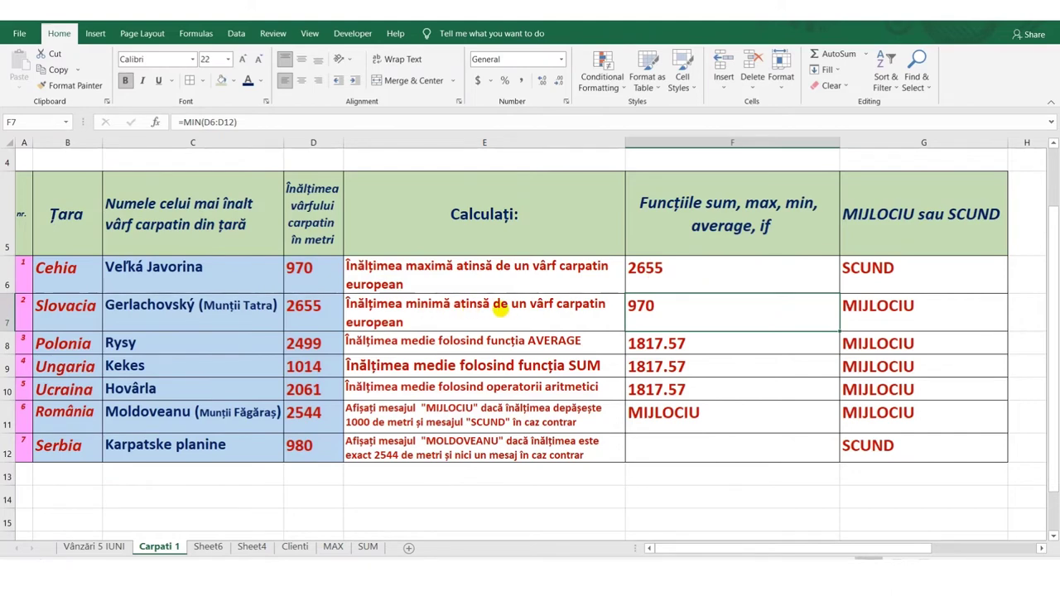
{"action": "double_click", "coordinate": [663, 307]}
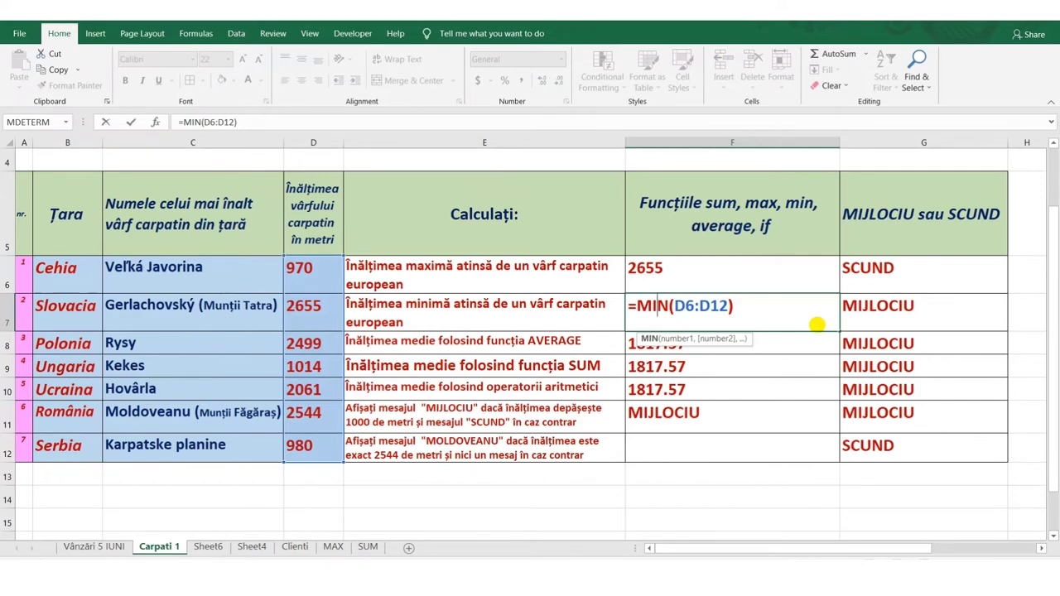
{"action": "key", "text": "Return"}
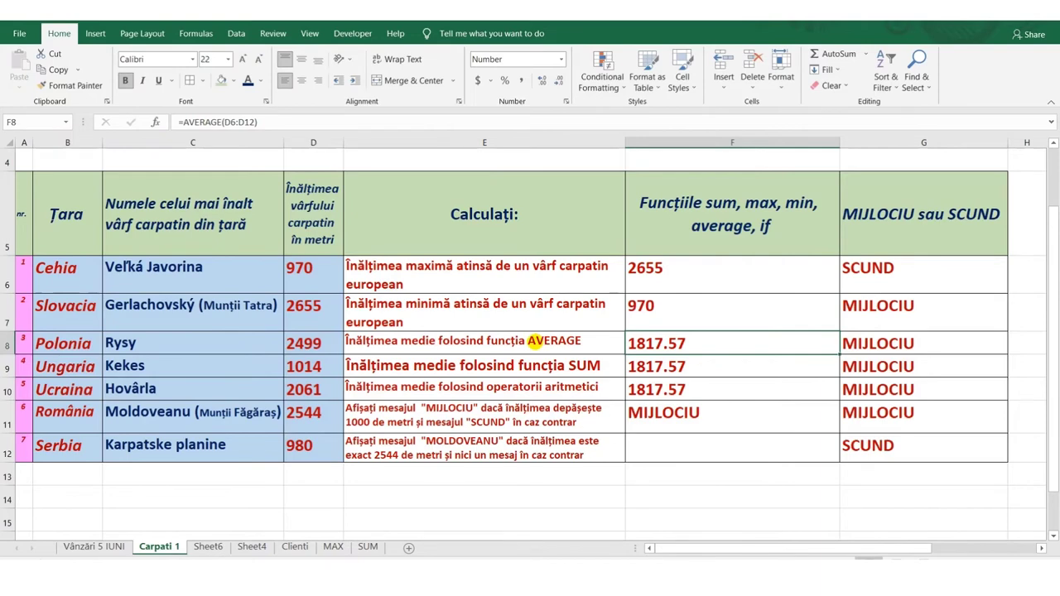
Examine the AVERAGE task text in E8 and the matching average height formula in F8
{"action": "left_click", "coordinate": [534, 341]}
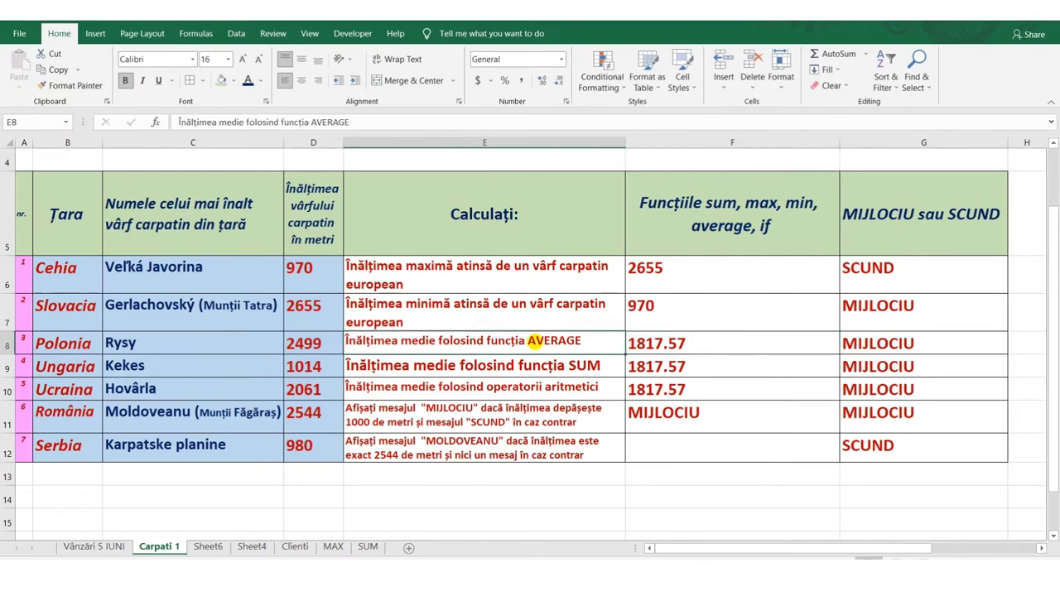
{"action": "double_click", "coordinate": [526, 341]}
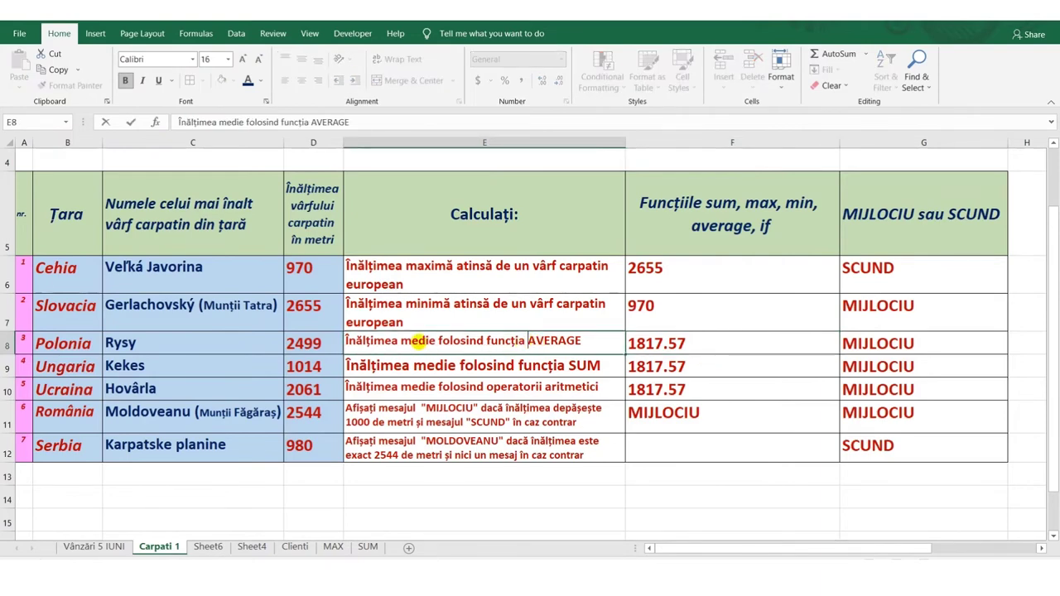
{"action": "left_click_drag", "start_coordinate": [527, 340], "coordinate": [582, 340]}
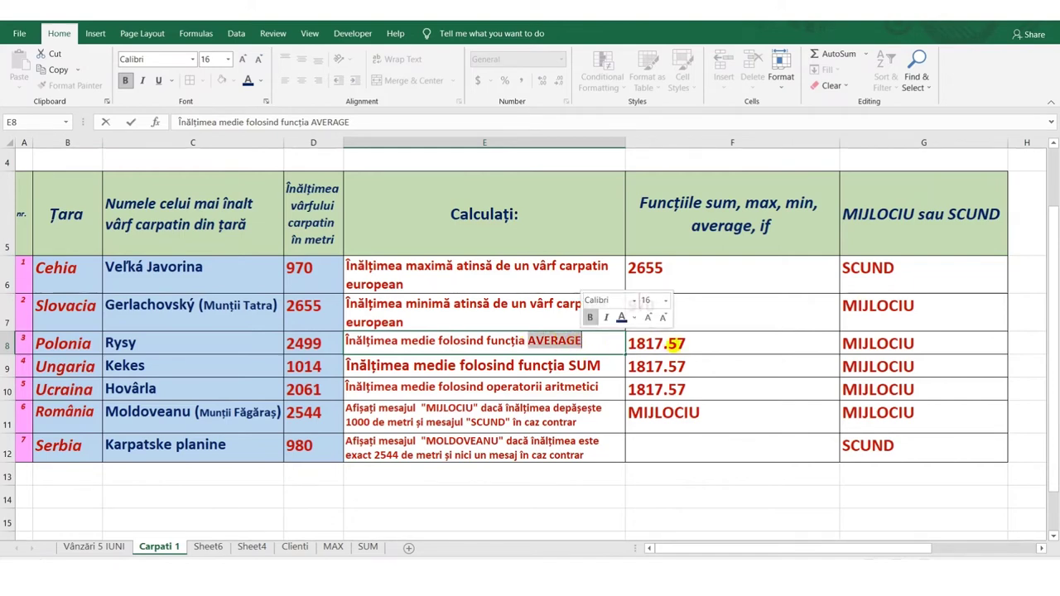
{"action": "left_click", "coordinate": [679, 342]}
{"action": "double_click", "coordinate": [683, 343]}
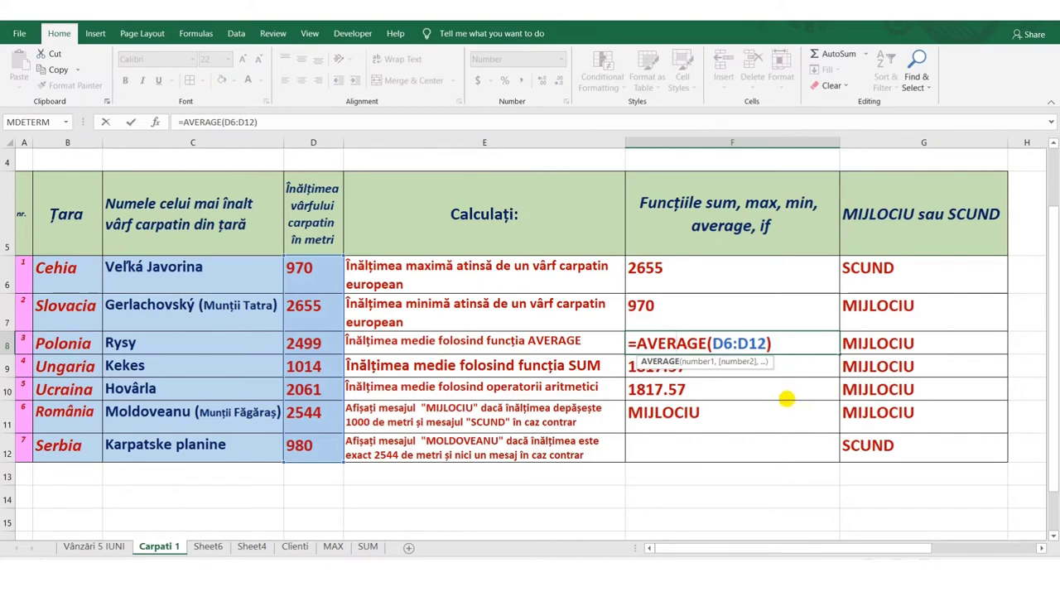
{"action": "key", "text": "Return"}
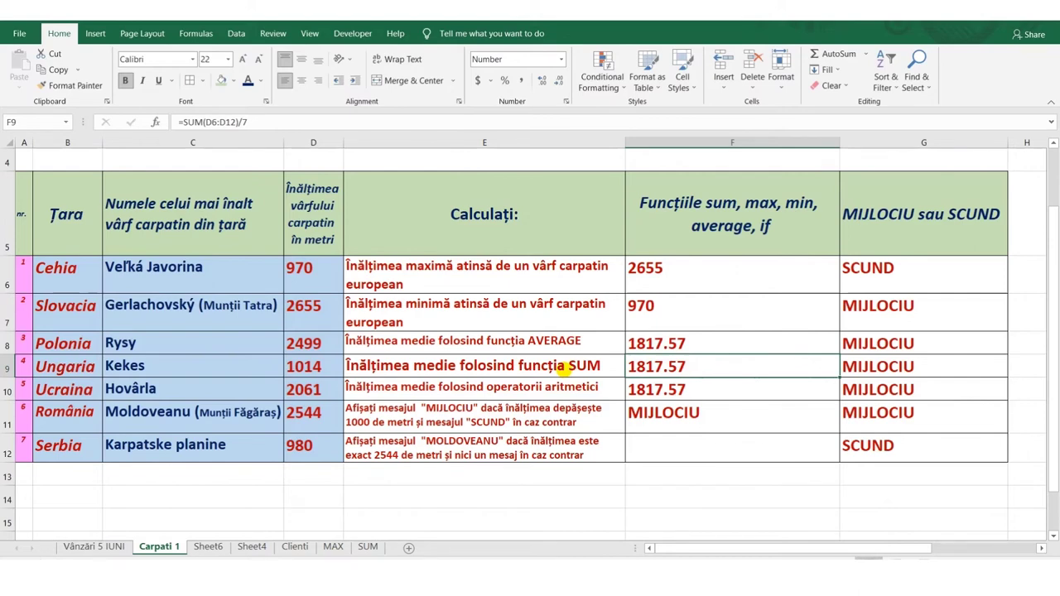
Examine the SUM-based average in F9, the arithmetic average in F10 and the IF formula in F11
{"action": "left_click", "coordinate": [563, 367]}
{"action": "double_click", "coordinate": [667, 369]}
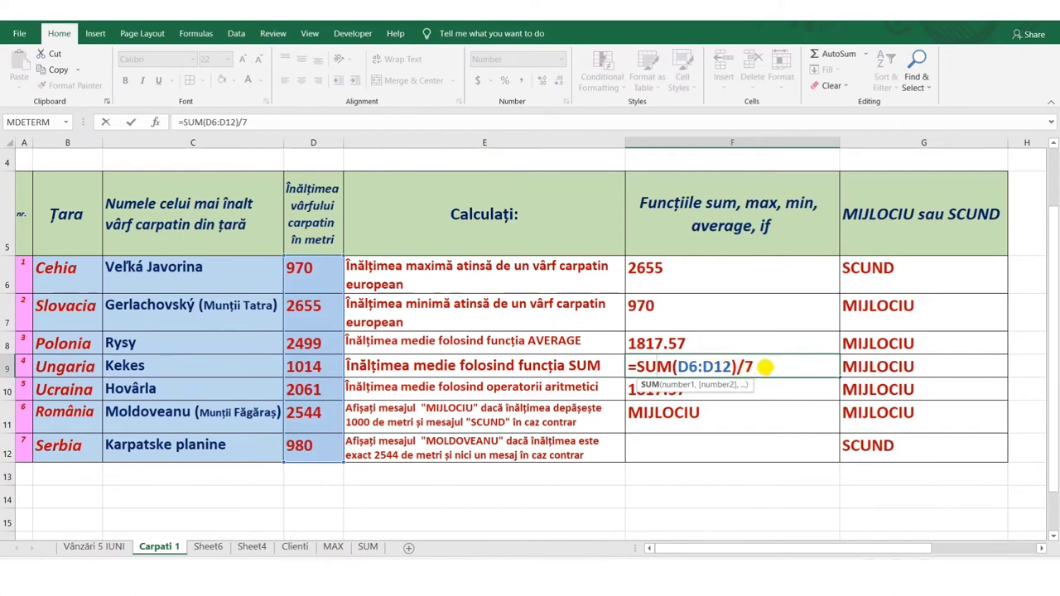
{"action": "key", "text": "Return"}
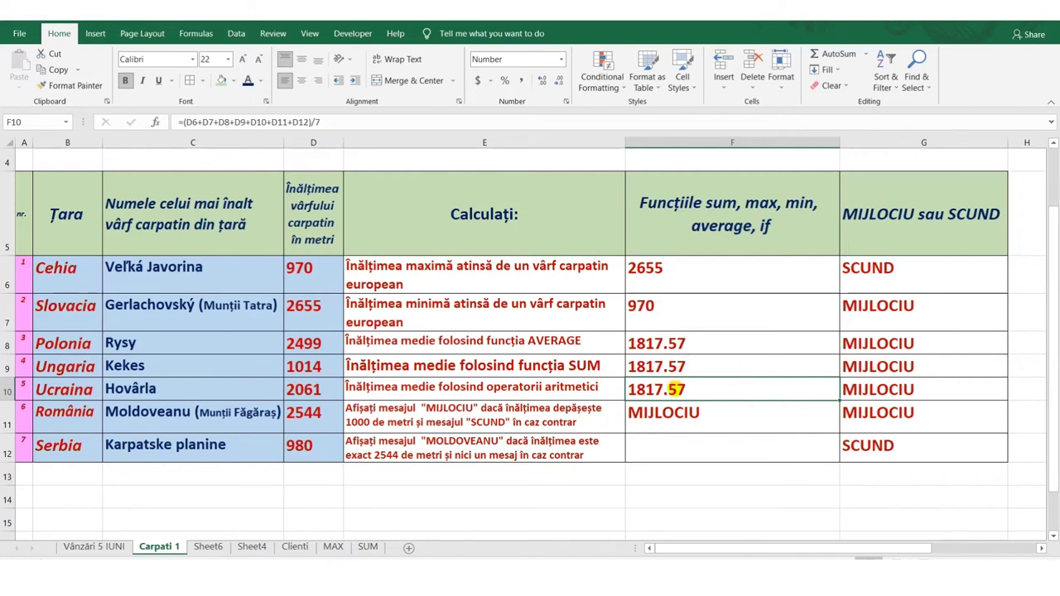
{"action": "double_click", "coordinate": [677, 389]}
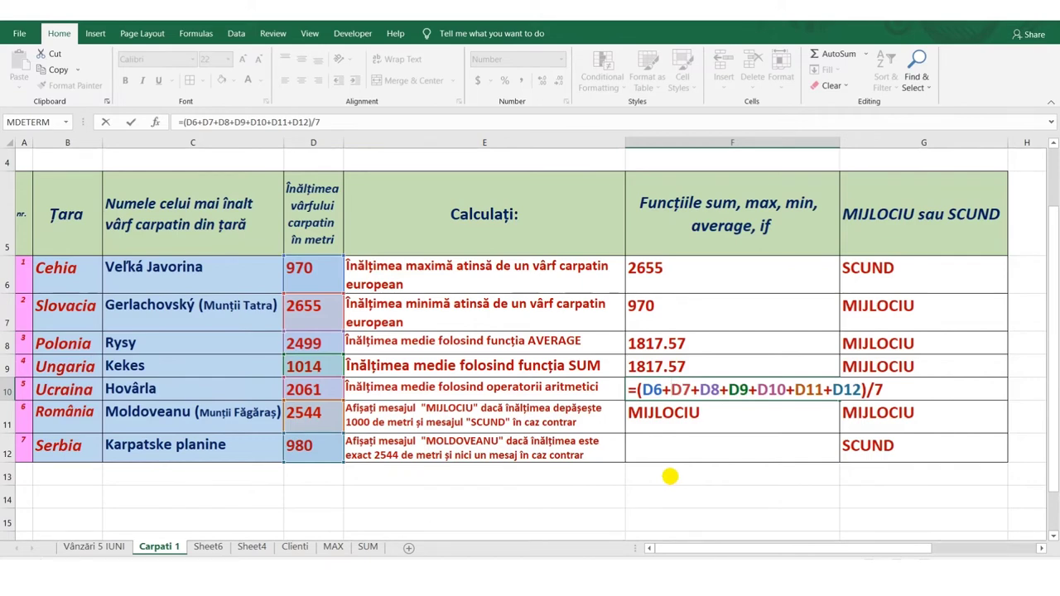
{"action": "key", "text": "Return"}
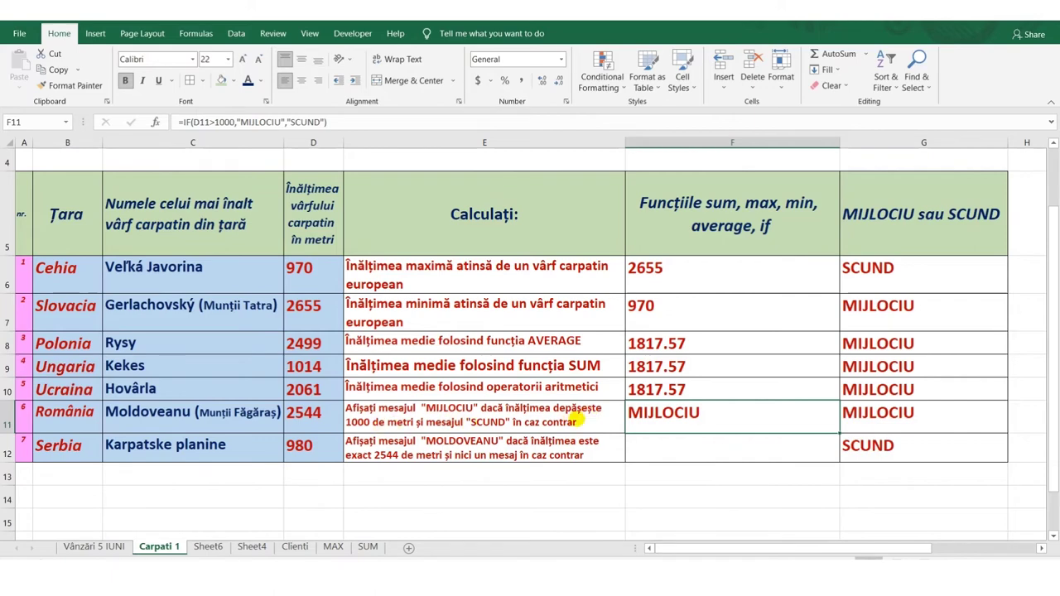
{"action": "double_click", "coordinate": [707, 411]}
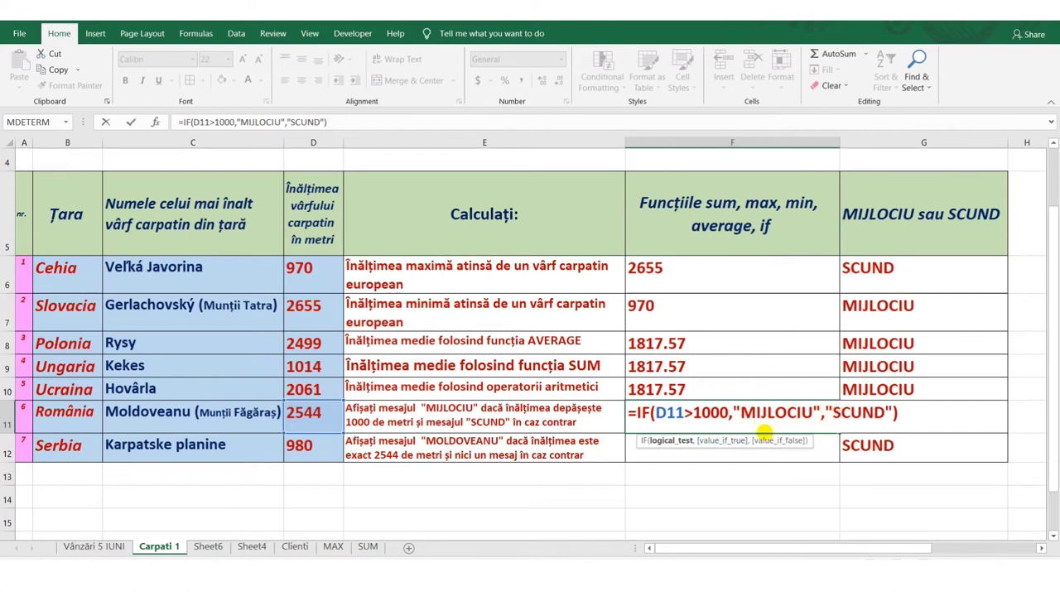
{"action": "key", "text": "Return"}
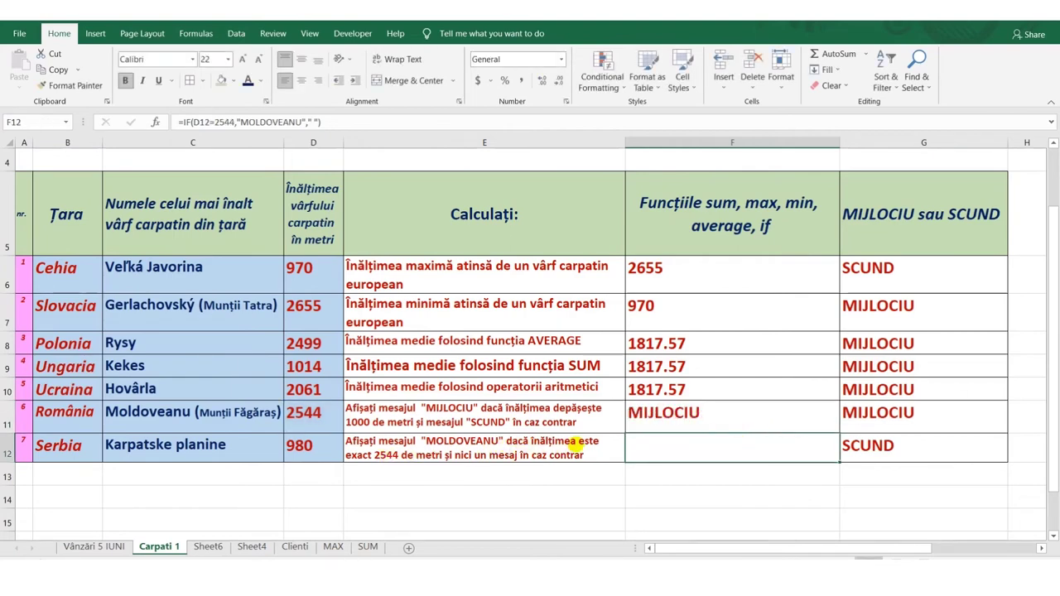
Remove the value-if-false argument from the IF formula in F12, leaving =IF(D12=2544,"MOLDOVEANU")
{"action": "double_click", "coordinate": [655, 446]}
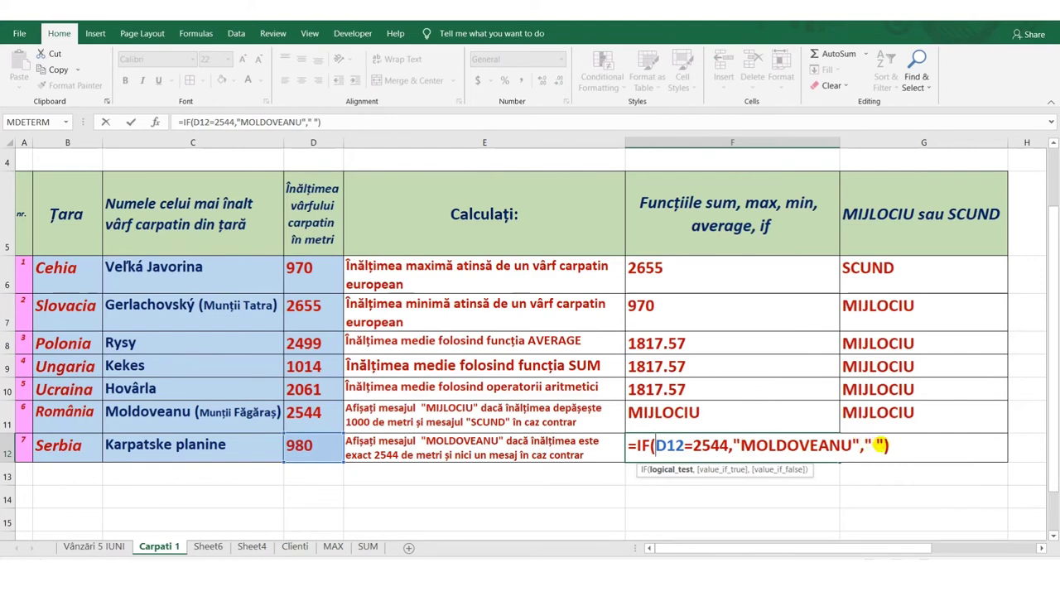
{"action": "left_click", "coordinate": [882, 445]}
{"action": "key", "text": "BackSpace"}
{"action": "key", "text": "BackSpace"}
{"action": "key", "text": "BackSpace"}
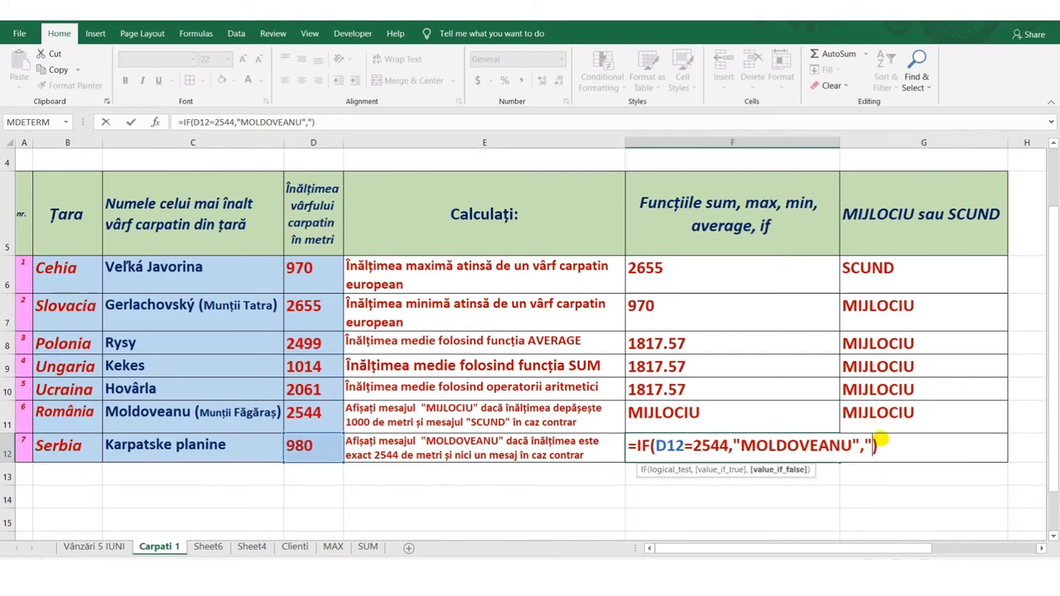
{"action": "key", "text": "BackSpace"}
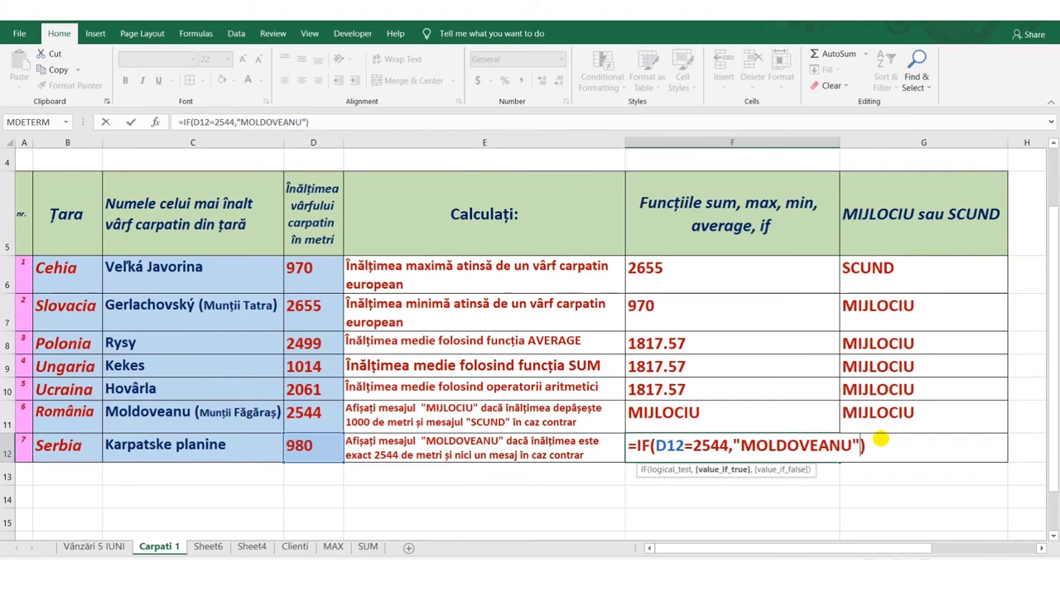
{"action": "key", "text": "Return"}
Add empty text as the value-if-false argument in F12, making the formula =IF(D12=2544,"MOLDOVEANU", "")
{"action": "double_click", "coordinate": [798, 448]}
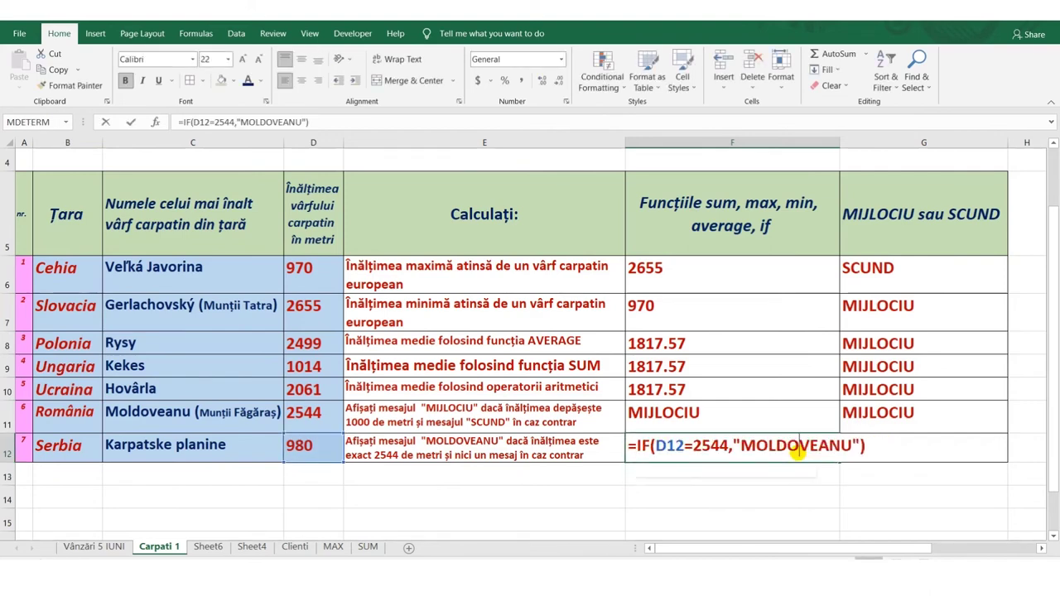
{"action": "left_click", "coordinate": [858, 445]}
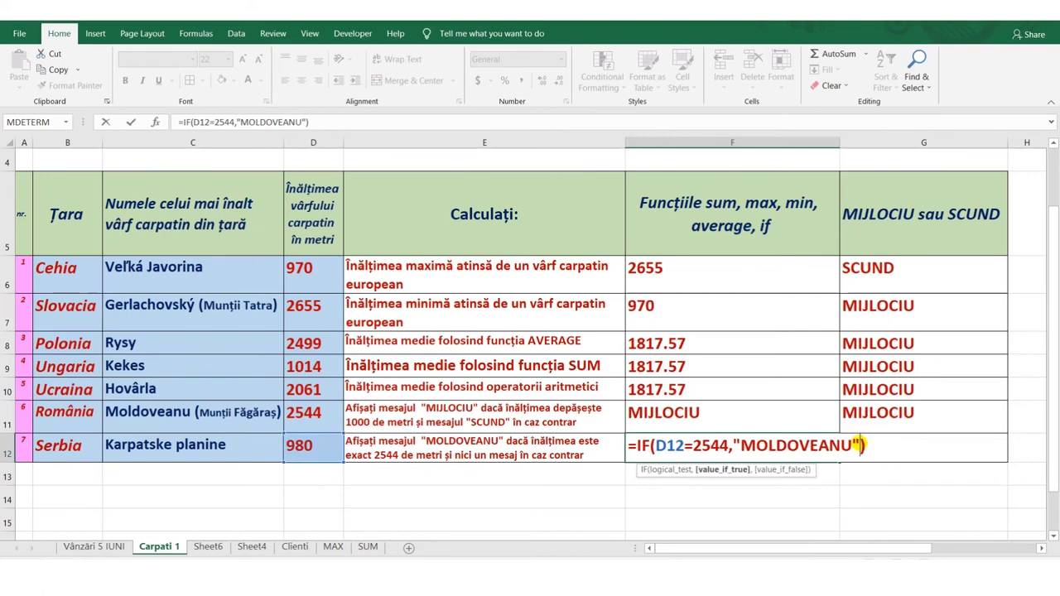
{"action": "type", "text": ","}
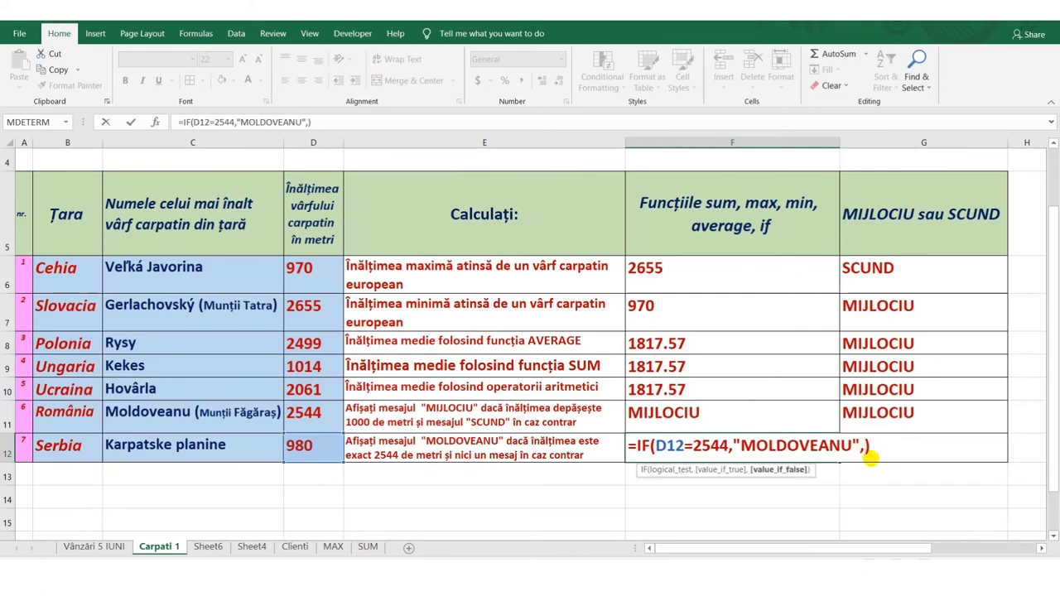
{"action": "key", "text": "super+space"}
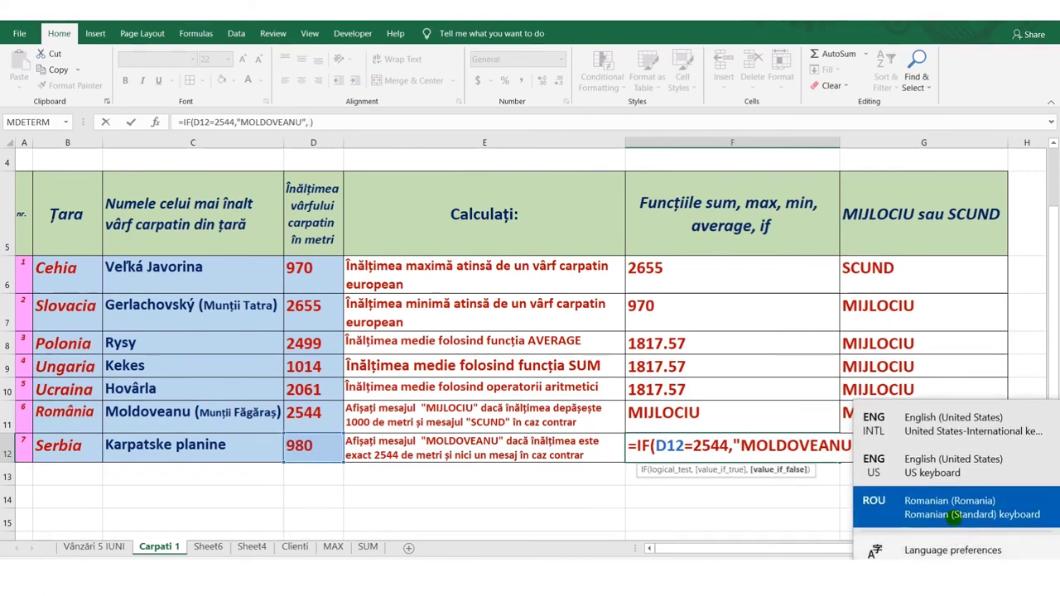
{"action": "left_click", "coordinate": [984, 494]}
{"action": "type", "text": "\"\""}
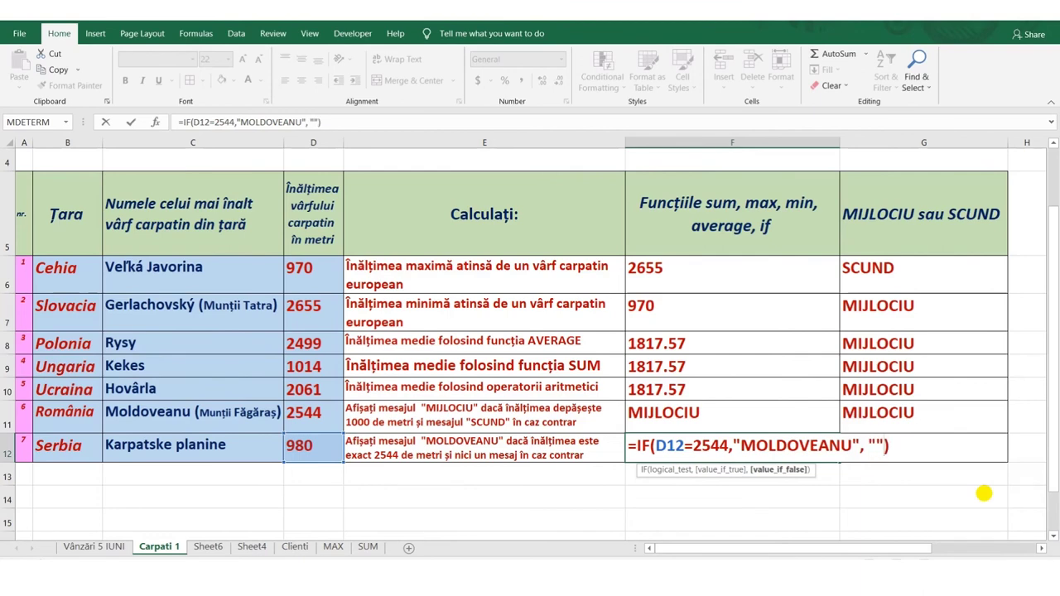
{"action": "key", "text": "Return"}
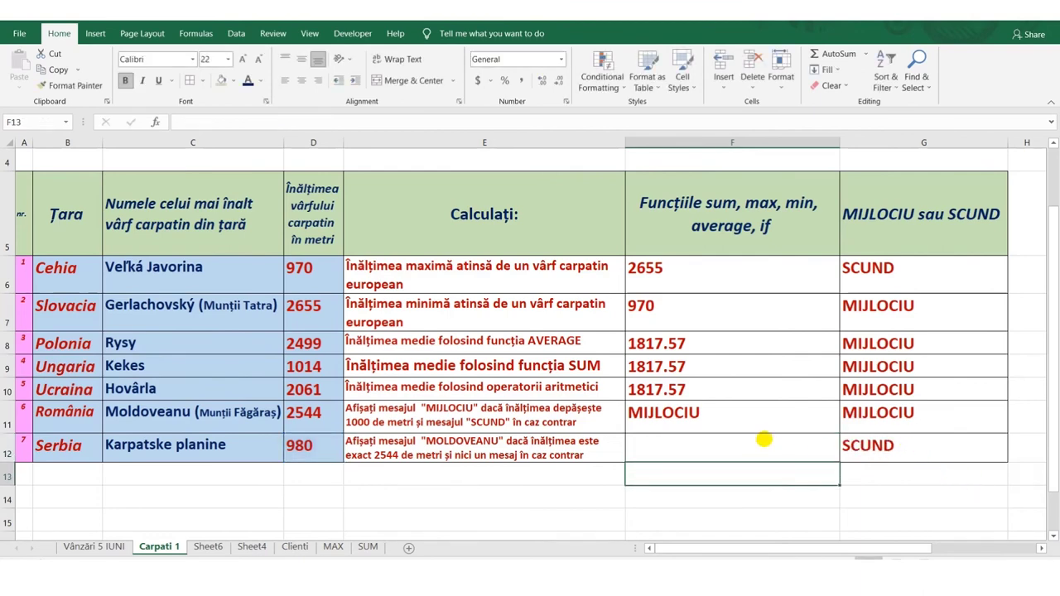
Examine the MIJLOCIU/SCUND IF formulas in G6 and G7, and select the range G7:G12
{"action": "left_click", "coordinate": [924, 271]}
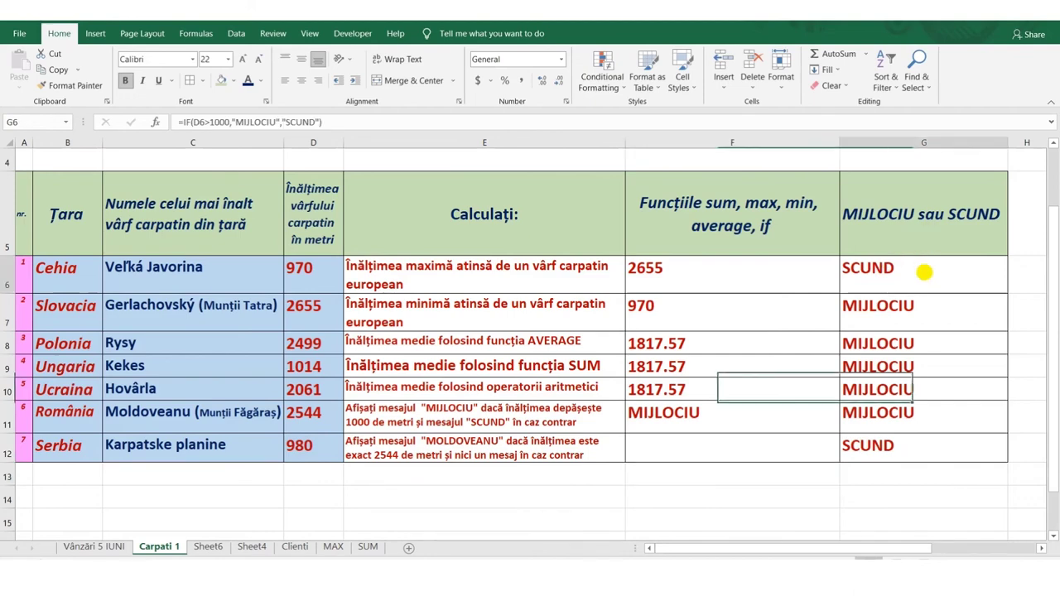
{"action": "double_click", "coordinate": [924, 272]}
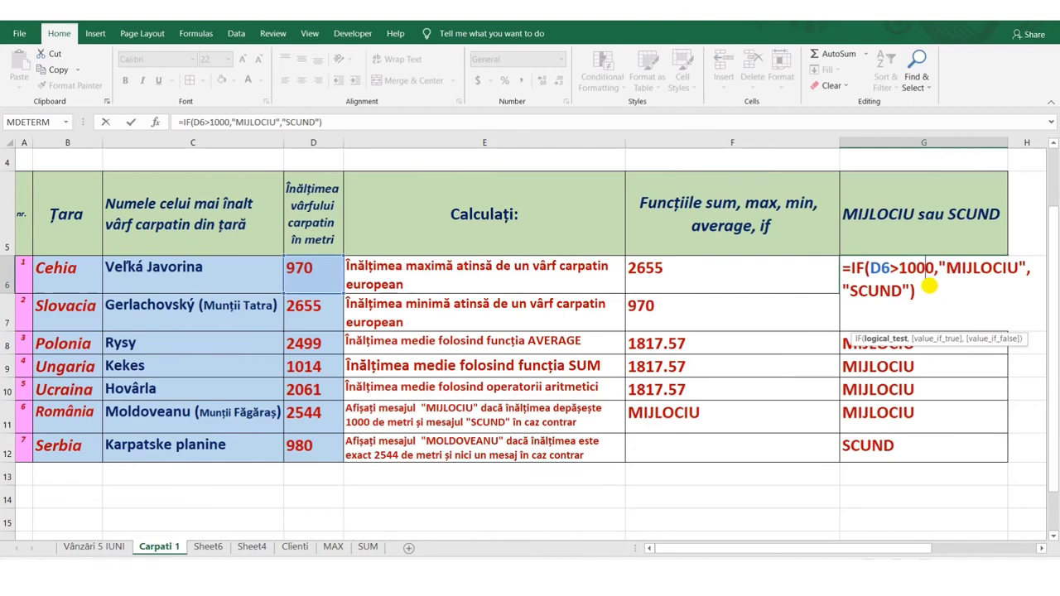
{"action": "key", "text": "ctrl+Return"}
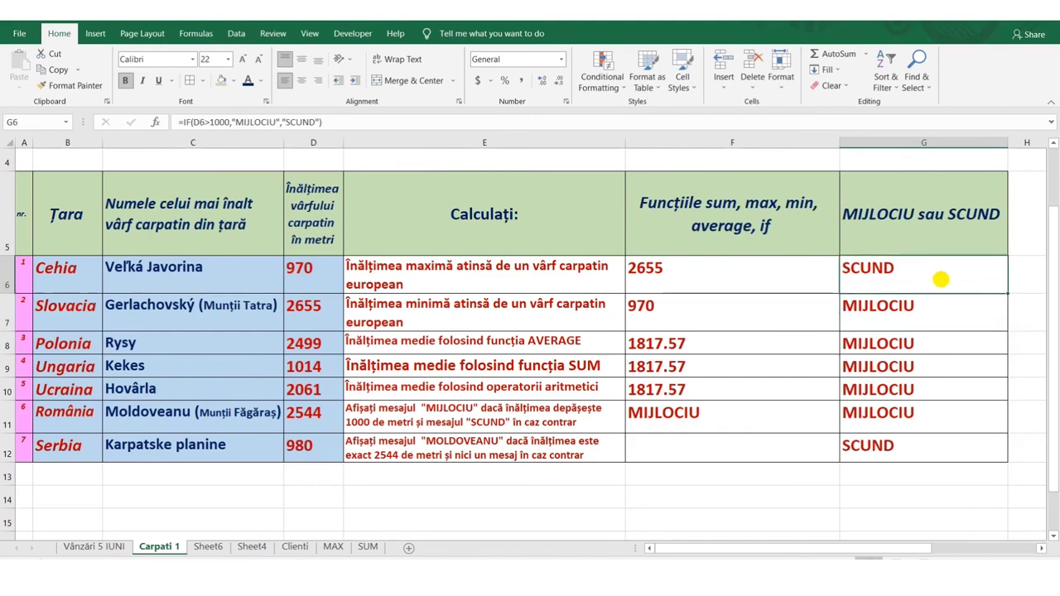
{"action": "left_click", "coordinate": [978, 311]}
{"action": "double_click", "coordinate": [978, 306]}
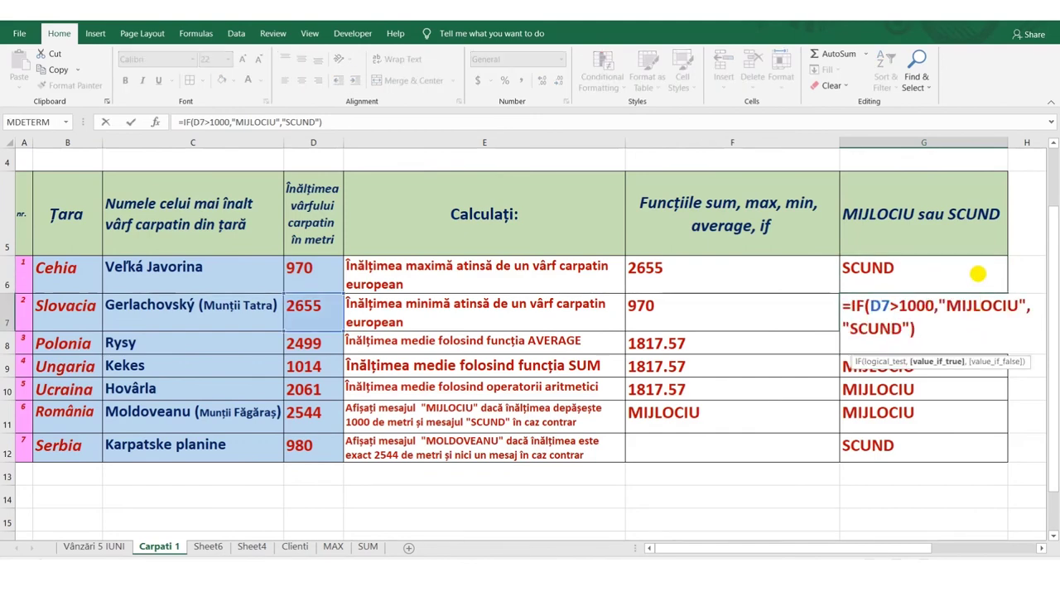
{"action": "left_click", "coordinate": [1004, 290]}
{"action": "left_click_drag", "start_coordinate": [1006, 307], "coordinate": [1002, 447]}
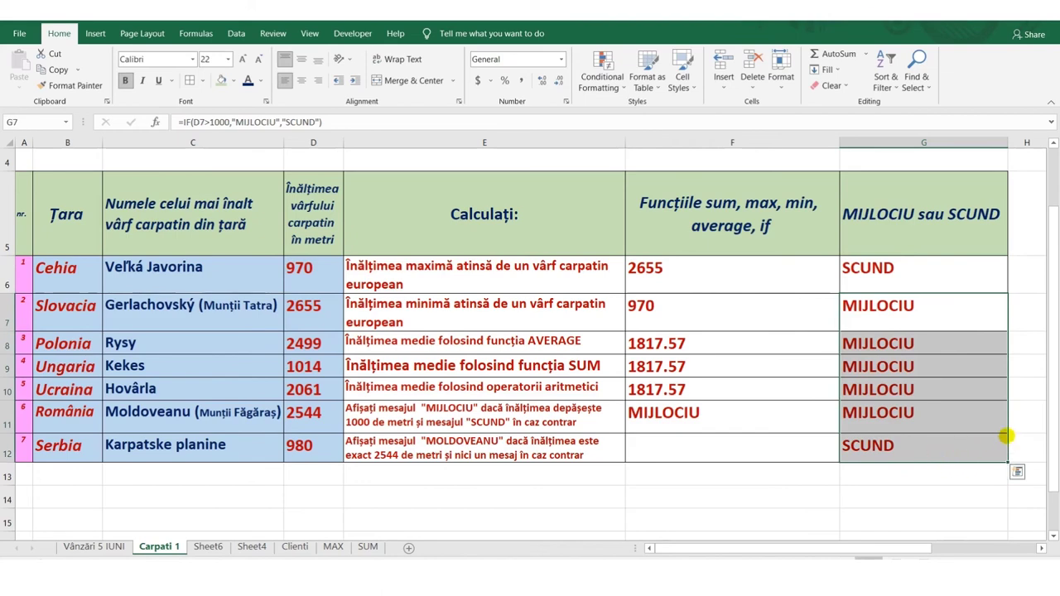